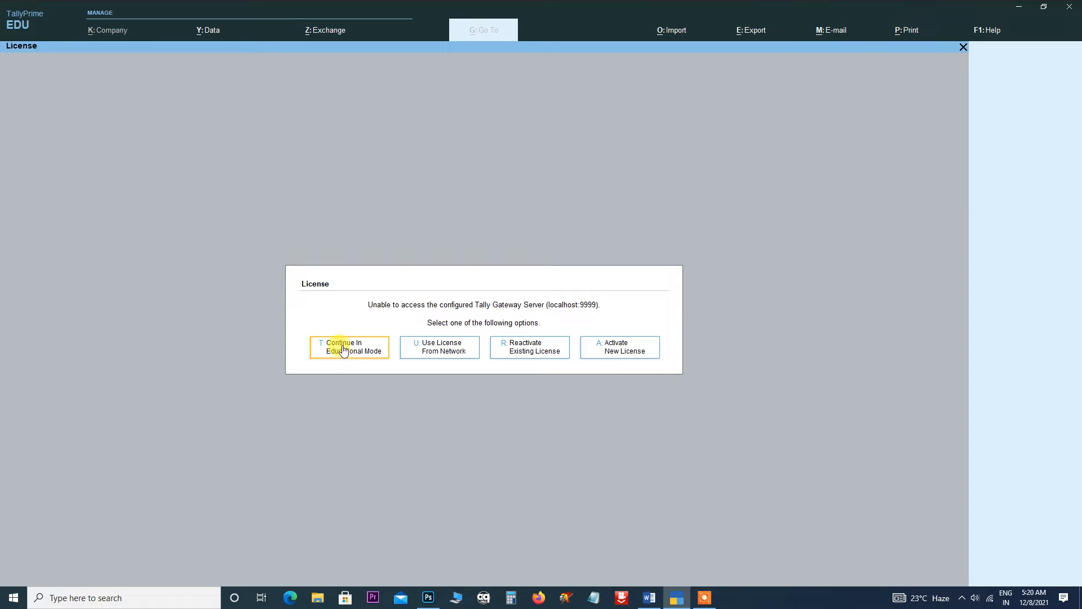
Continue in educational mode, skip the company login and start creating a new company.
click(343, 349)
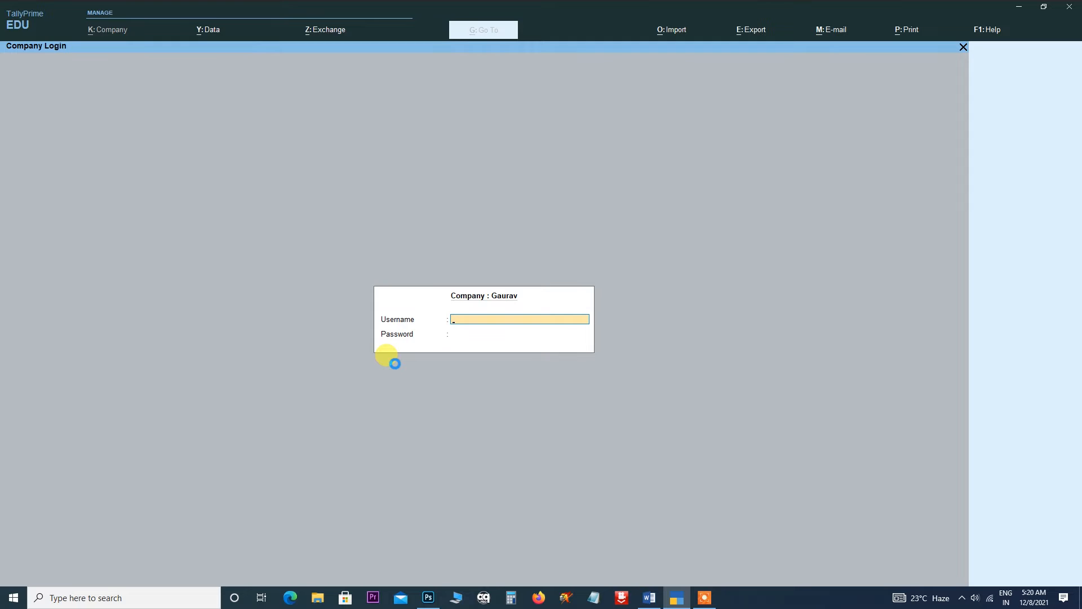
key(Escape)
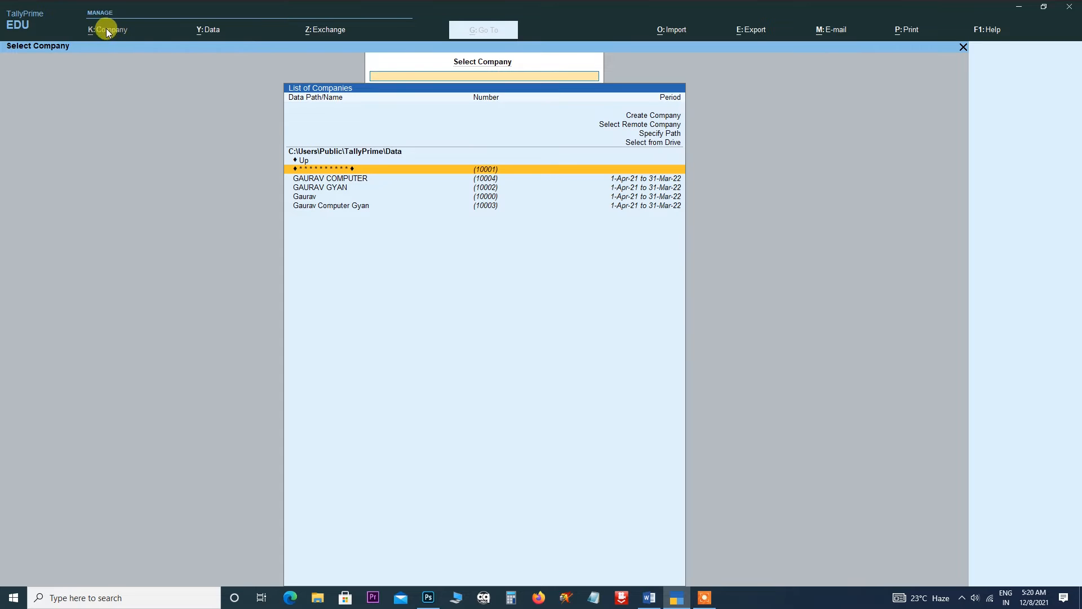
click(659, 116)
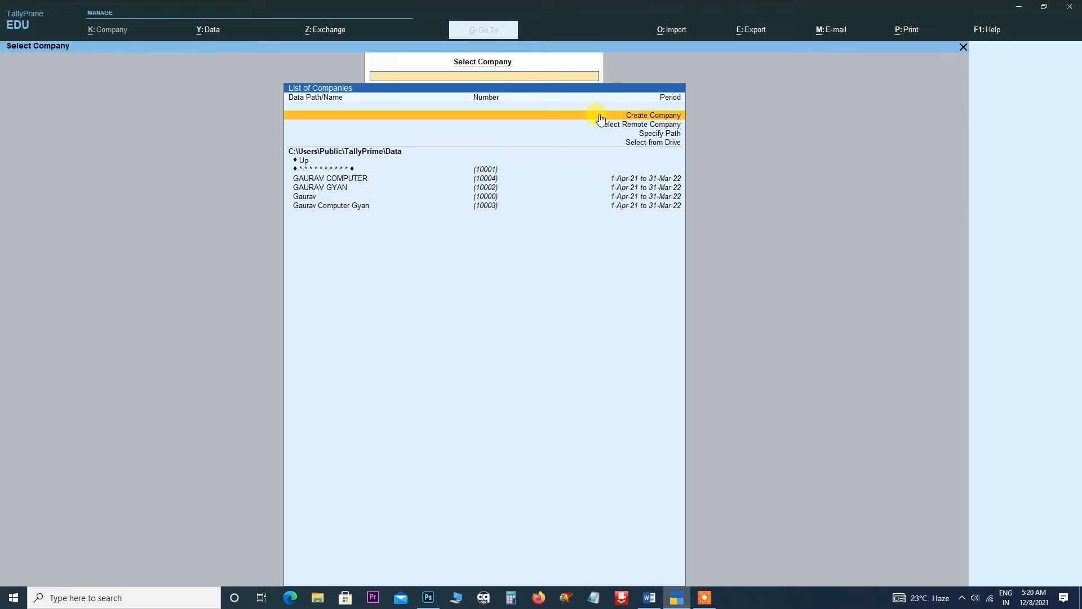
click(644, 116)
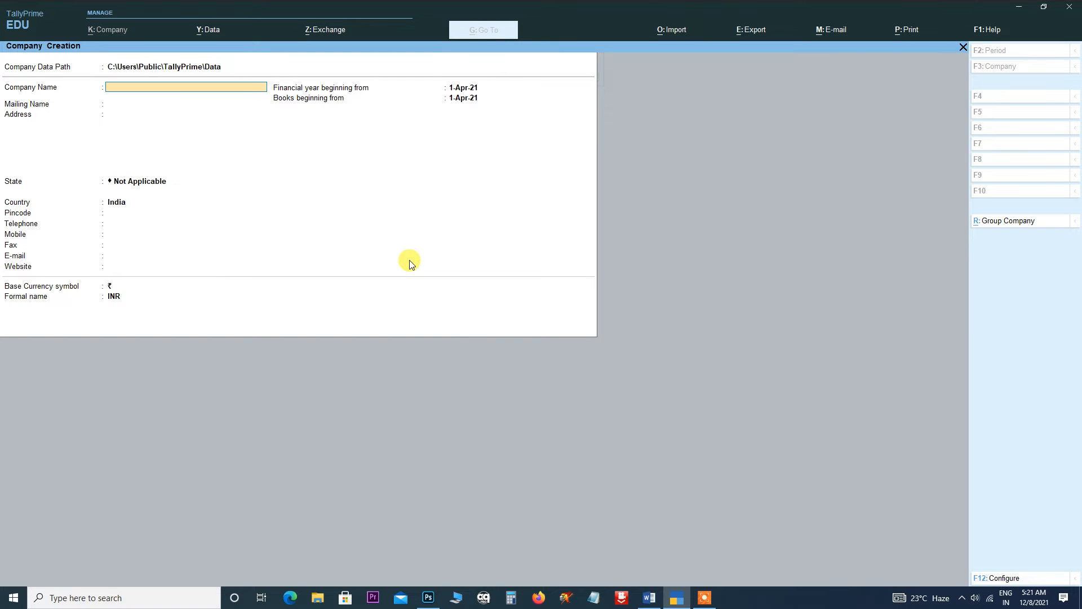
Configure the company creation form to offer the TallyVault password, user access control and additional base currency details.
key(F12)
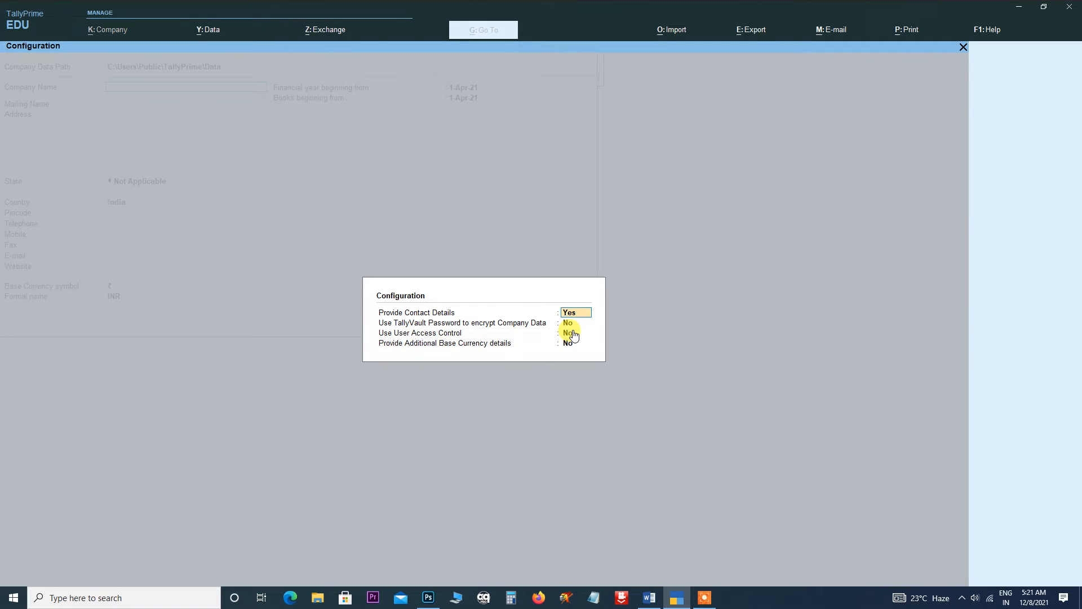
key(Return)
text(y)
key(Return)
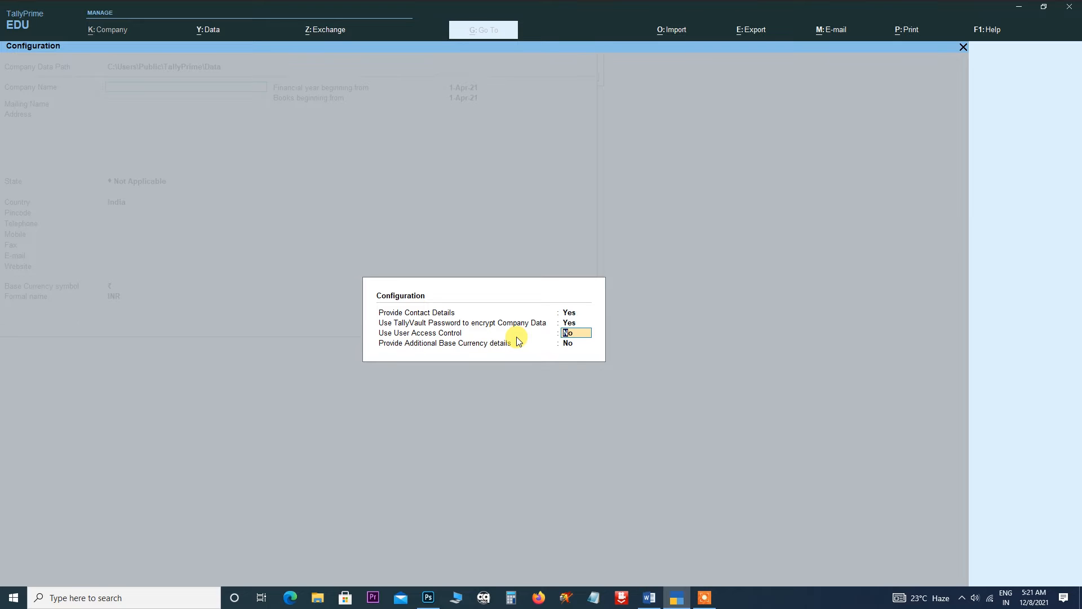
text(y)
key(Return)
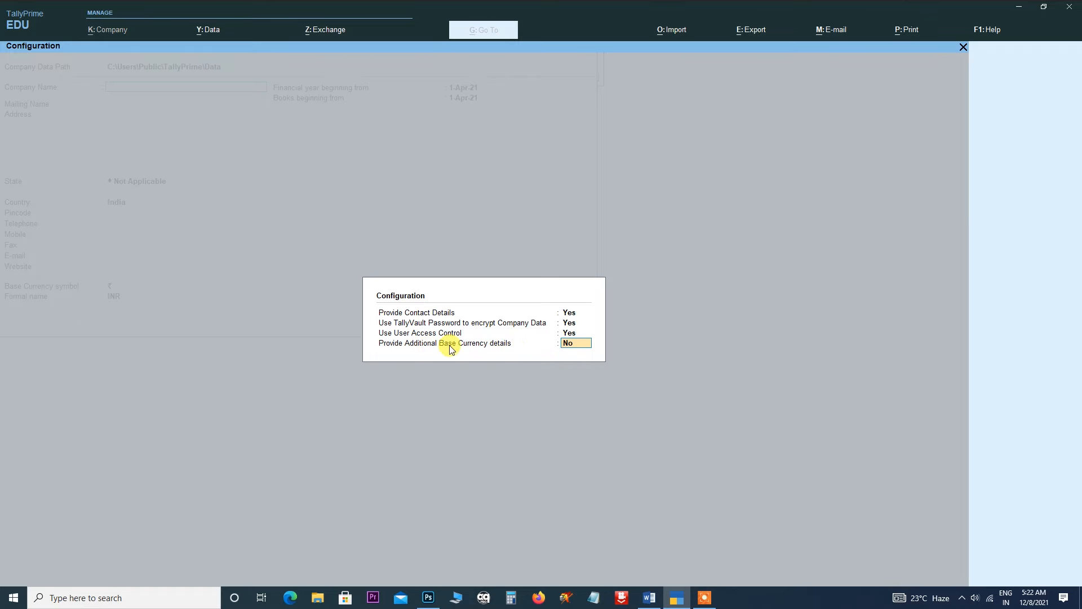
text(y)
key(Return)
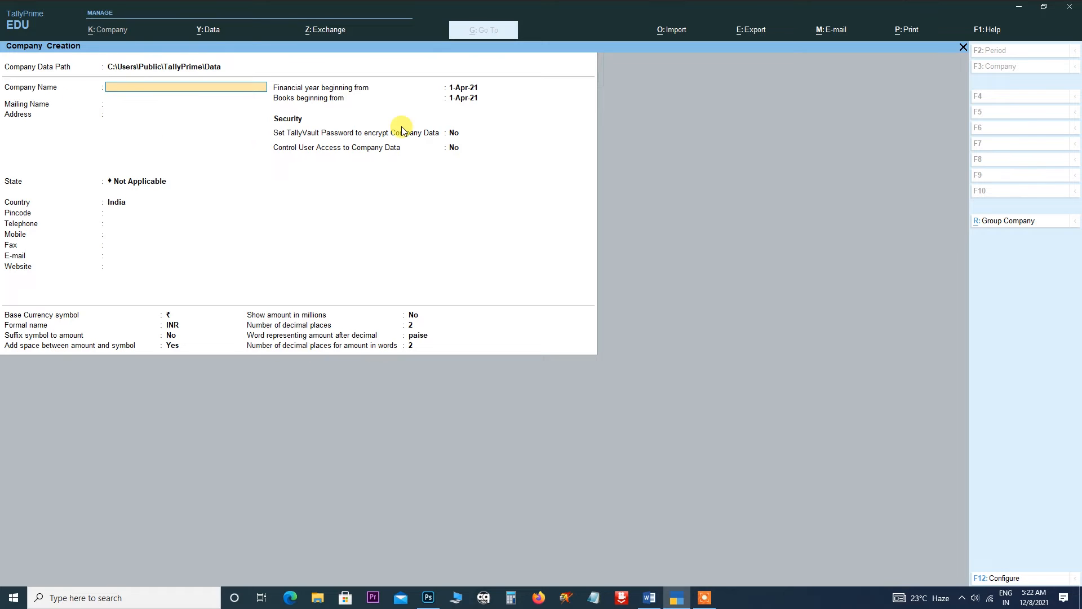
Name the company Demo Gaurav, keep the same mailing name and leave the address blank.
text(Demo Gaurav)
key(Return)
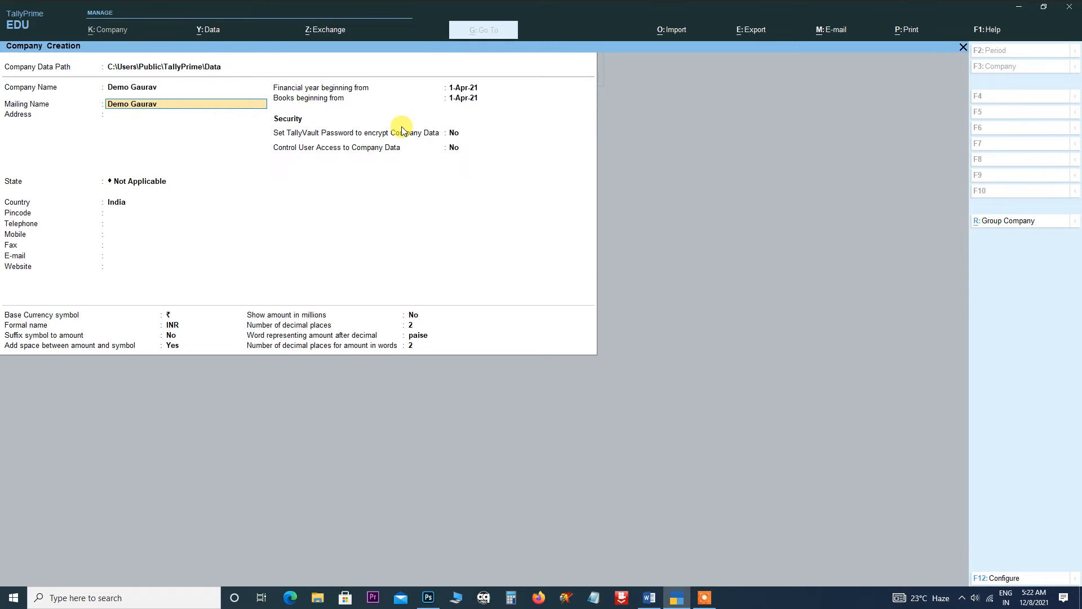
key(Return)
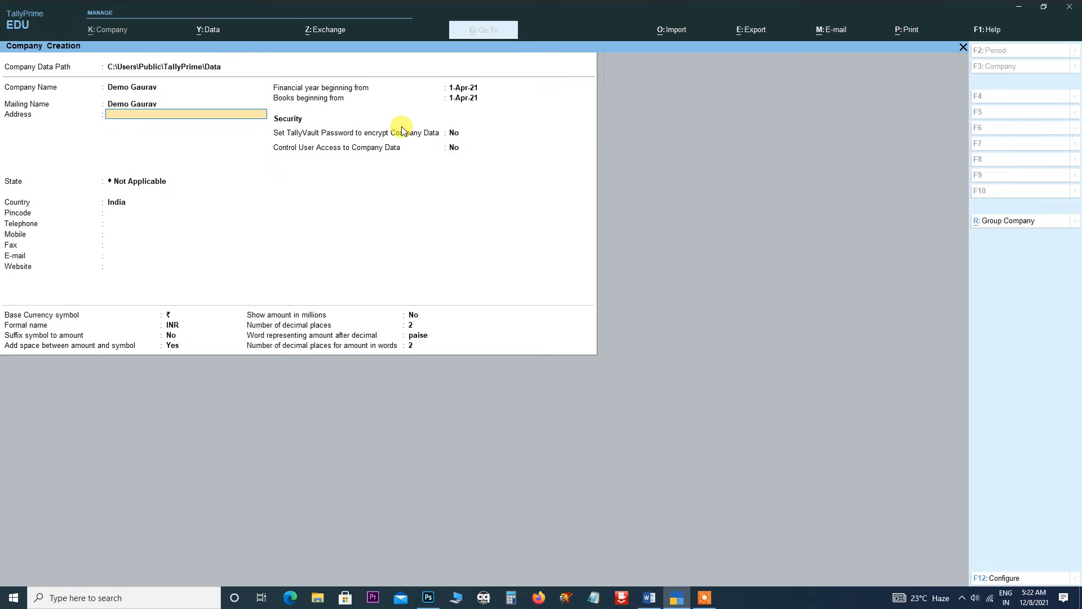
key(Return)
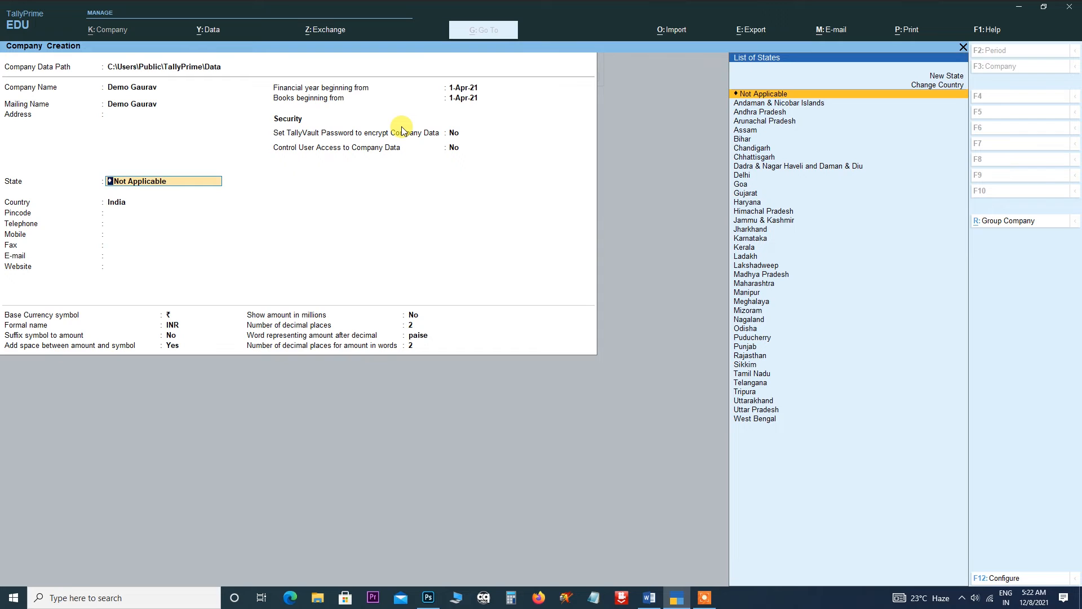
Set the company's state to Bihar and leave the pincode, telephone, mobile, fax, e-mail and website blank.
key(Down)
key(Down)
key(Down)
key(Down)
key(Down)
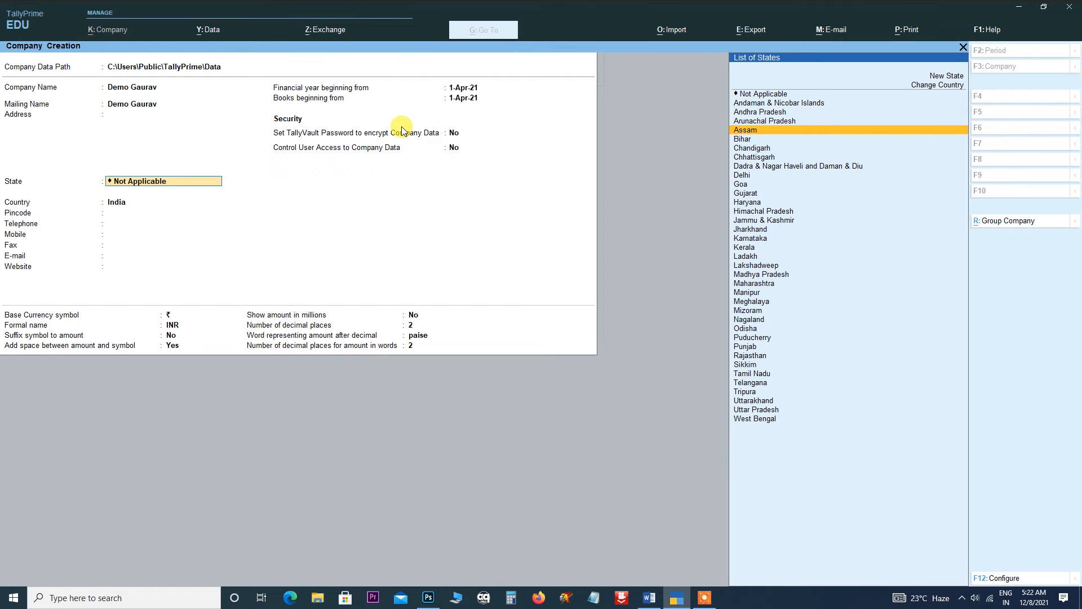
key(Return)
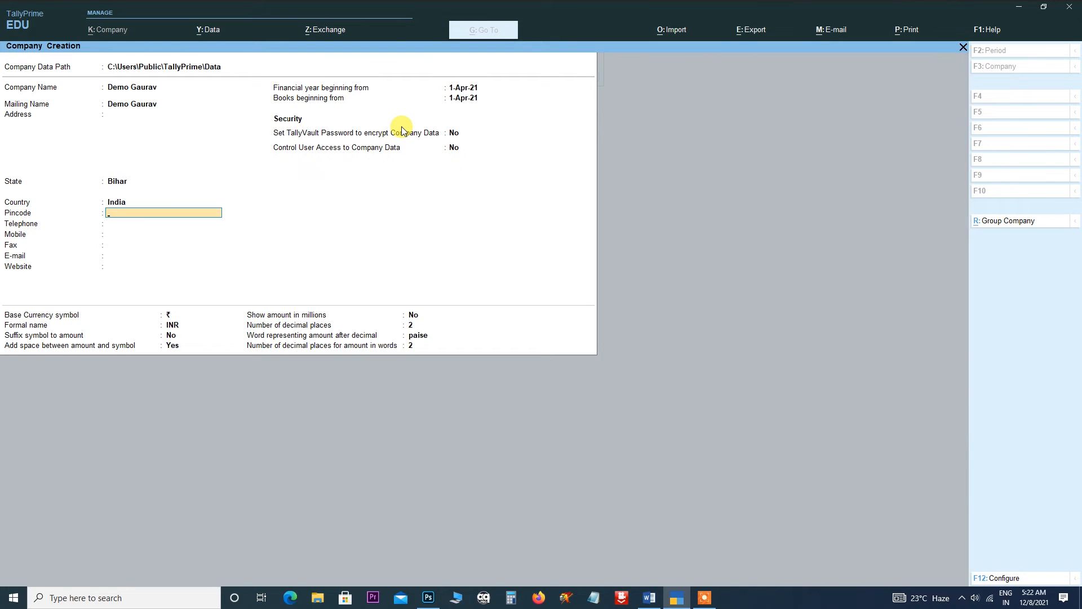
key(Return)
key(Return)
key(Return)
key(Return)
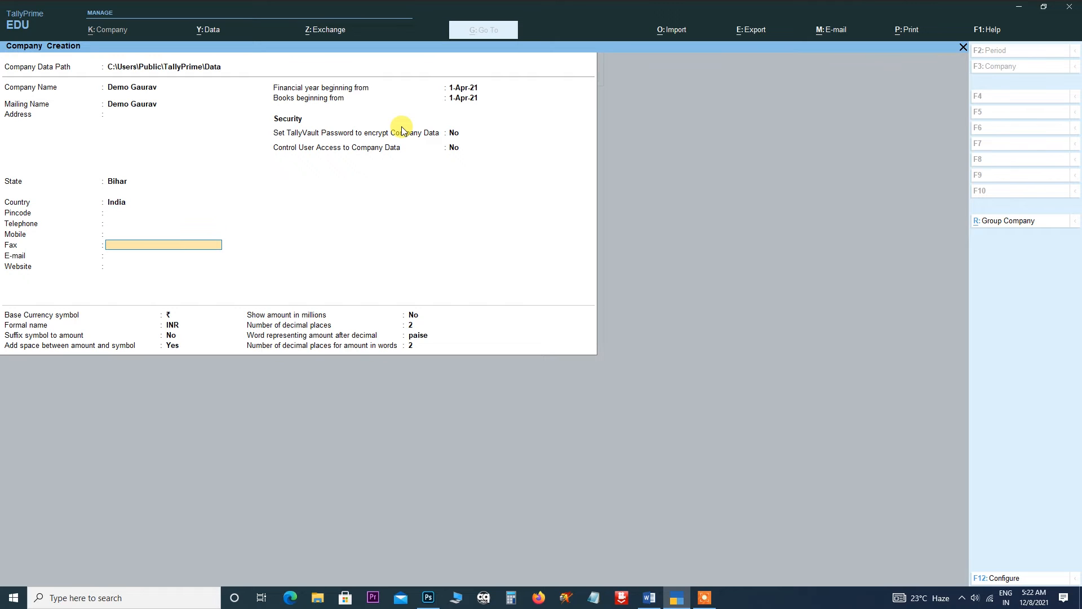
key(Return)
key(Return)
key(Return)
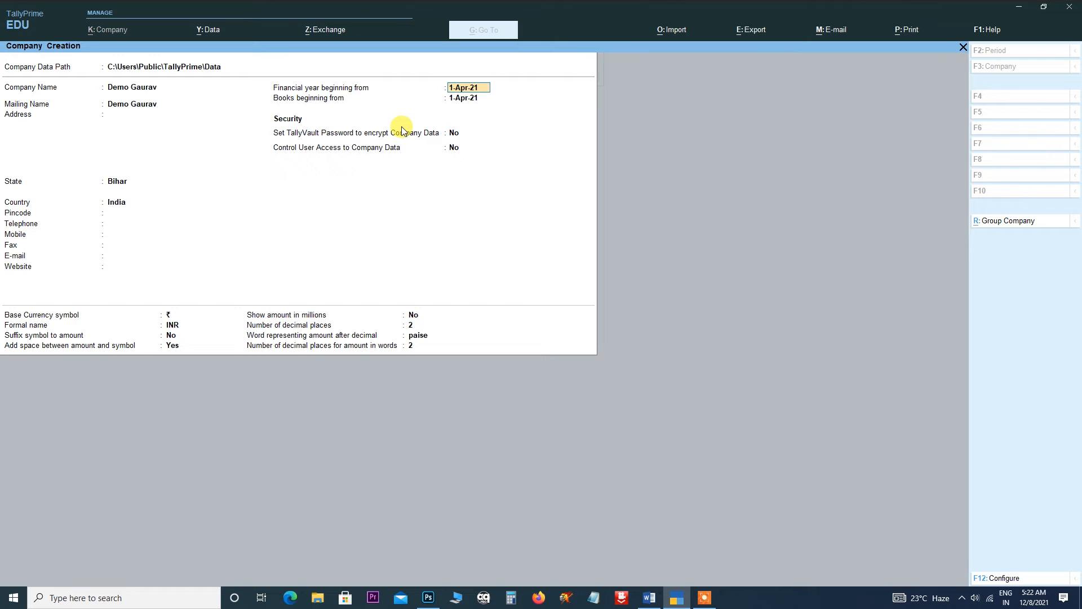
Keep the 1-Apr-21 start dates, enable TallyVault encryption for the company data, and enter and confirm the TallyVault password.
key(Return)
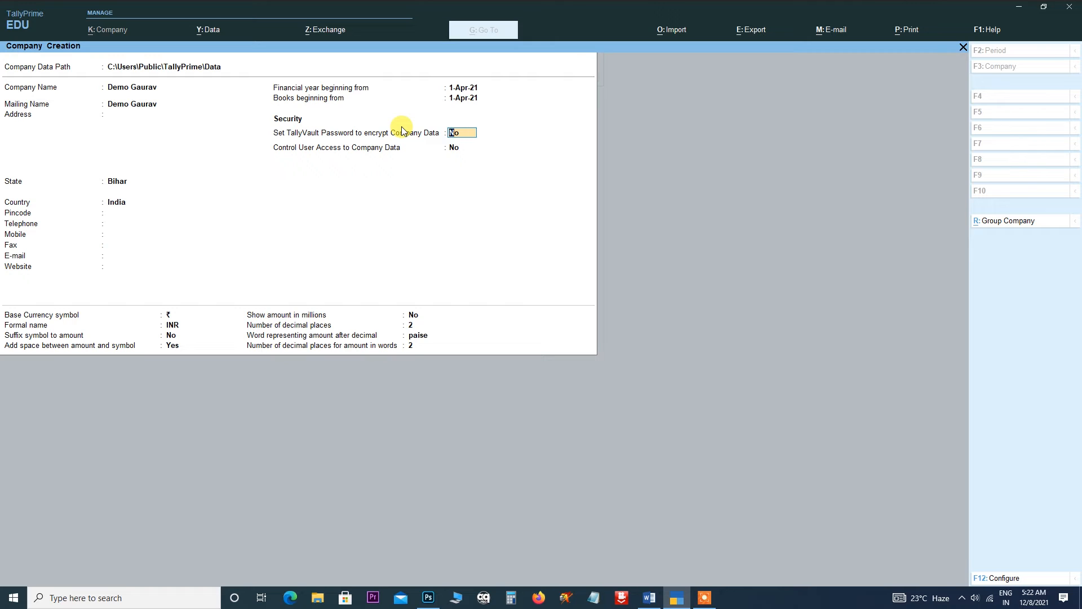
text(y)
key(Return)
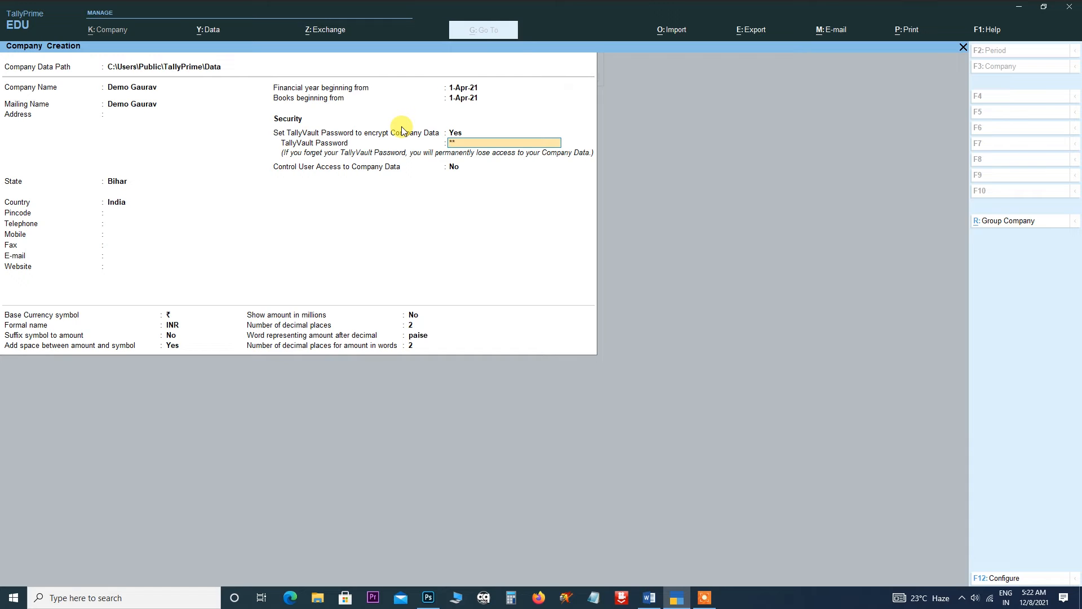
key(Return)
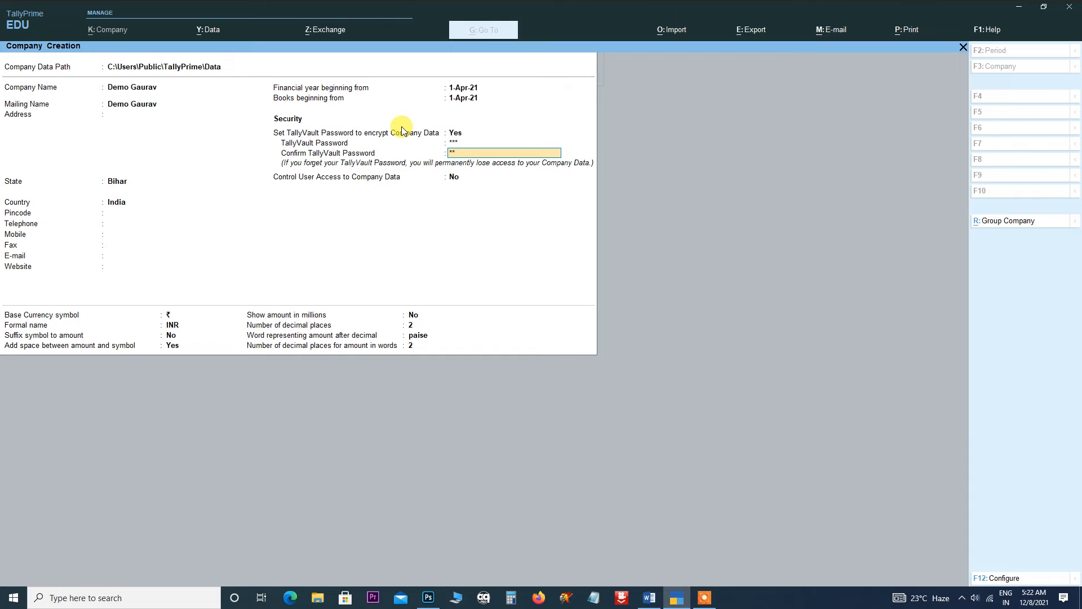
key(Return)
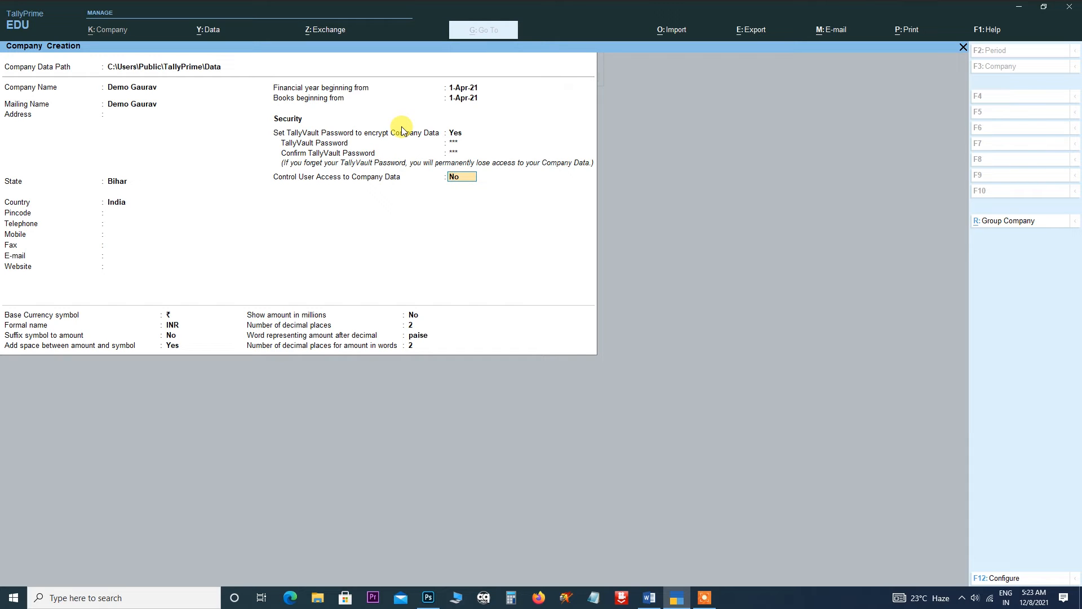
Leave user access control off and accept the default base currency settings, with symbol ₹, formal name INR and 2 decimal places.
key(Return)
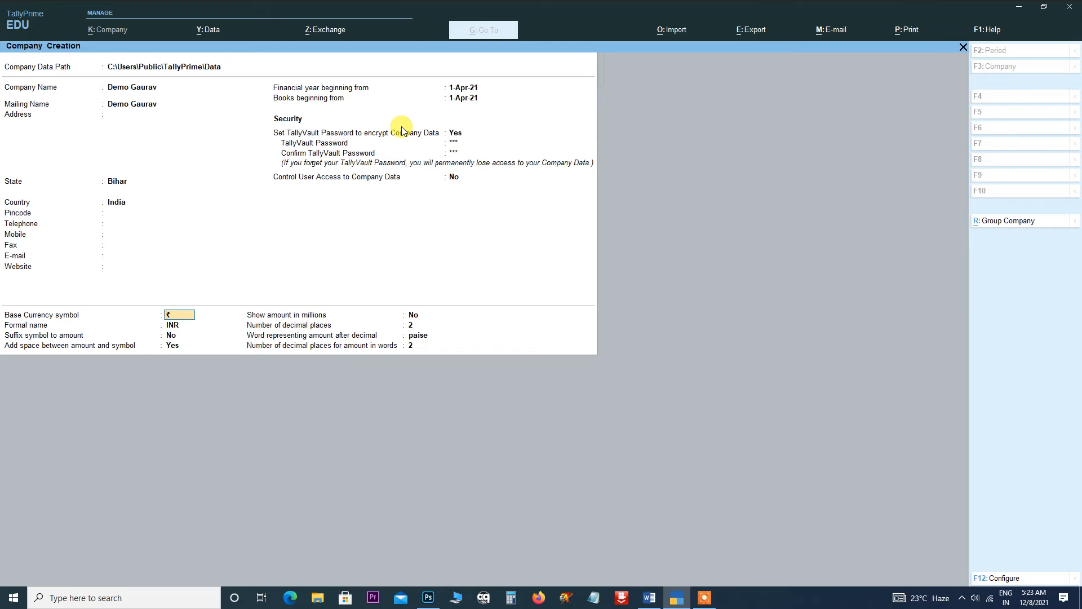
key(Return)
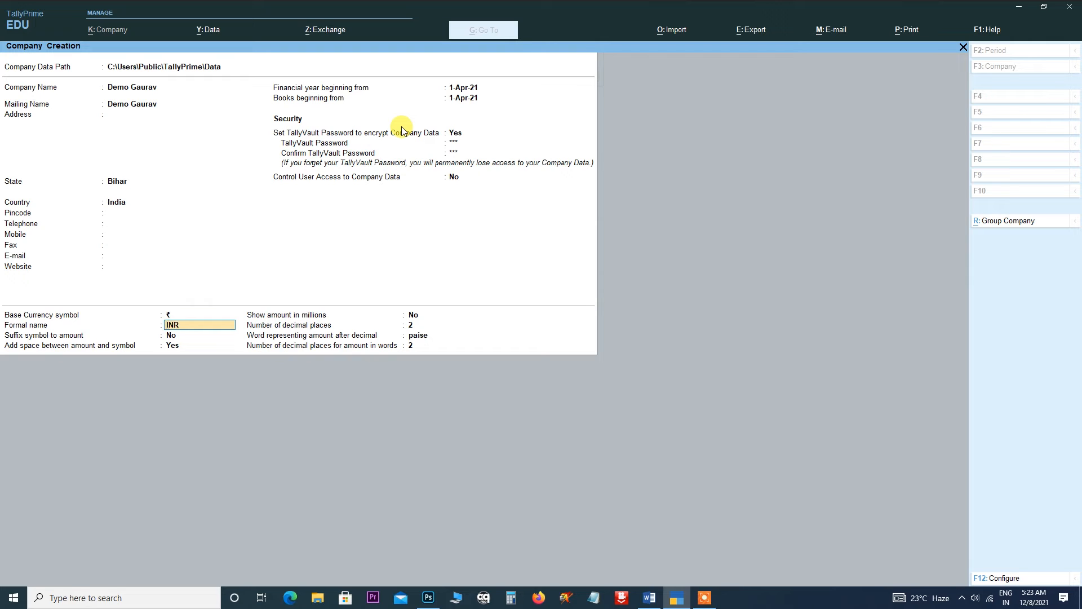
key(Return)
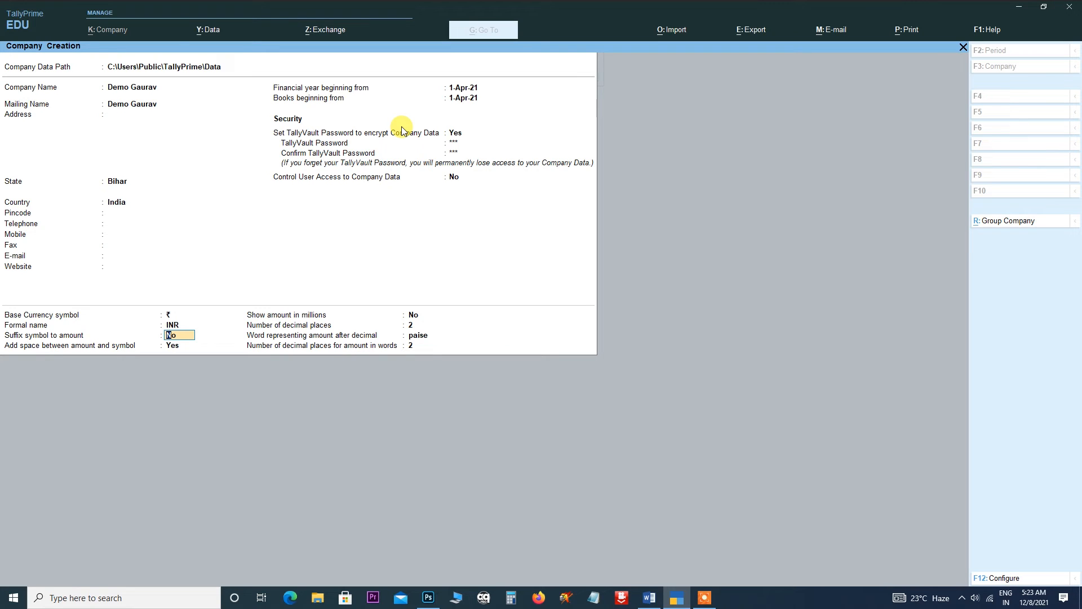
key(Return)
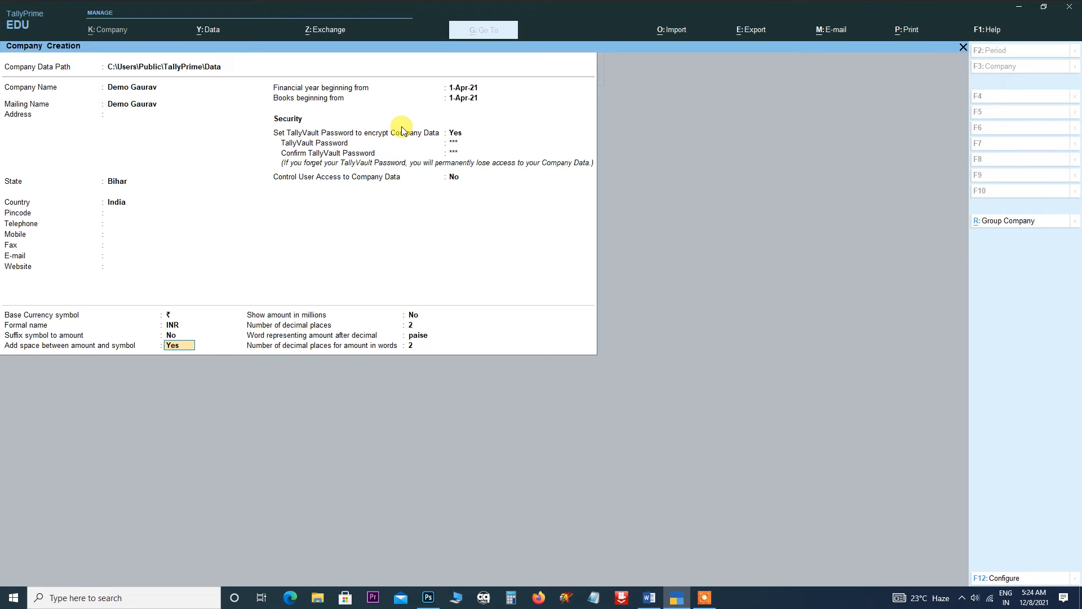
key(Return)
key(Return)
key(Return)
key(Return)
key(Return)
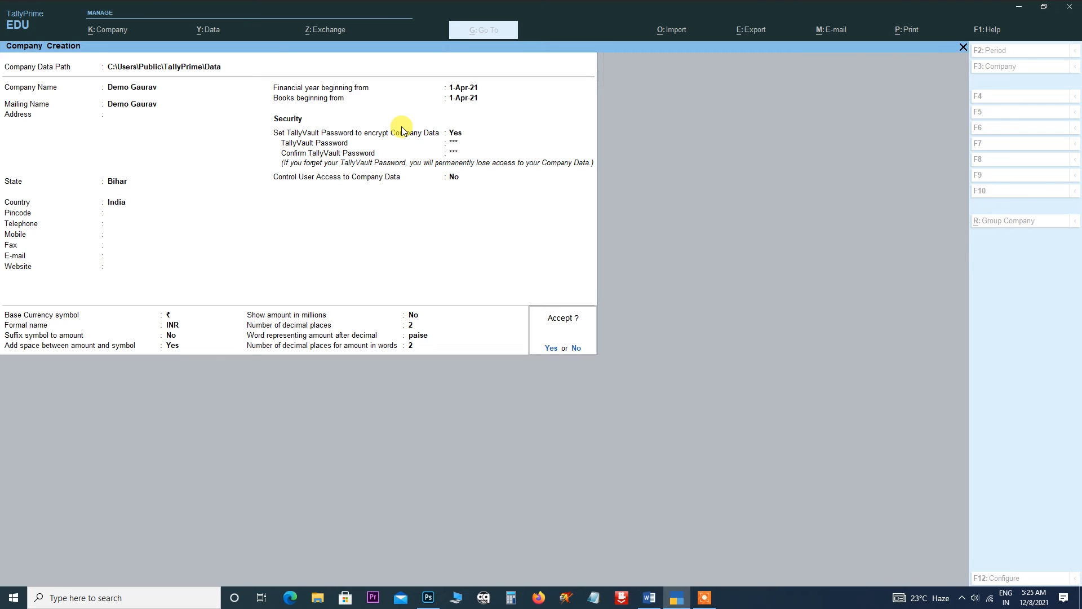
Save the new company, enter its TallyVault password and leave its feature settings at their defaults.
key(Return)
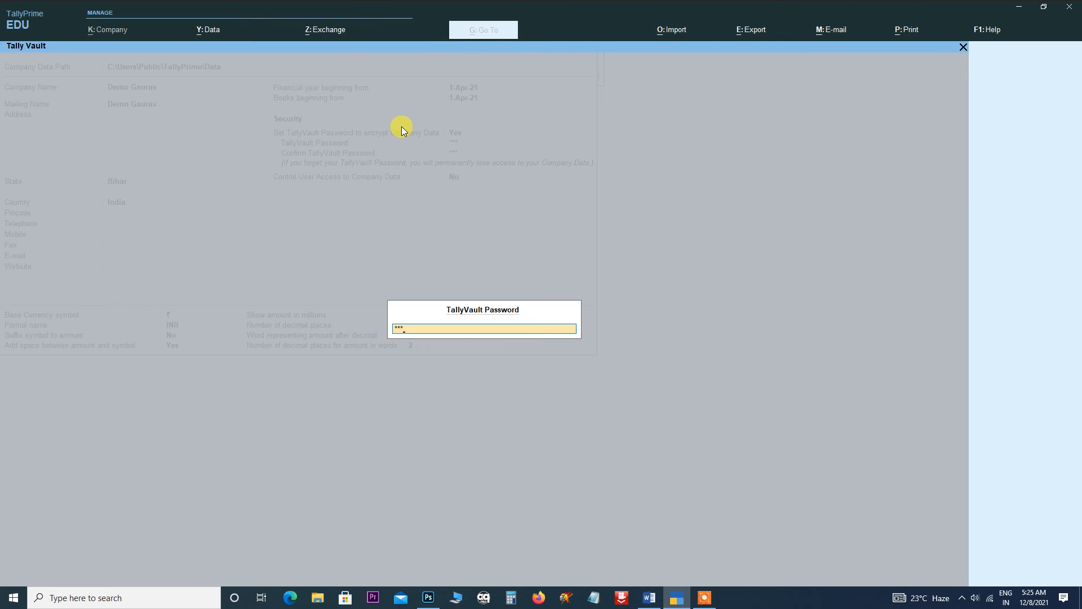
key(Return)
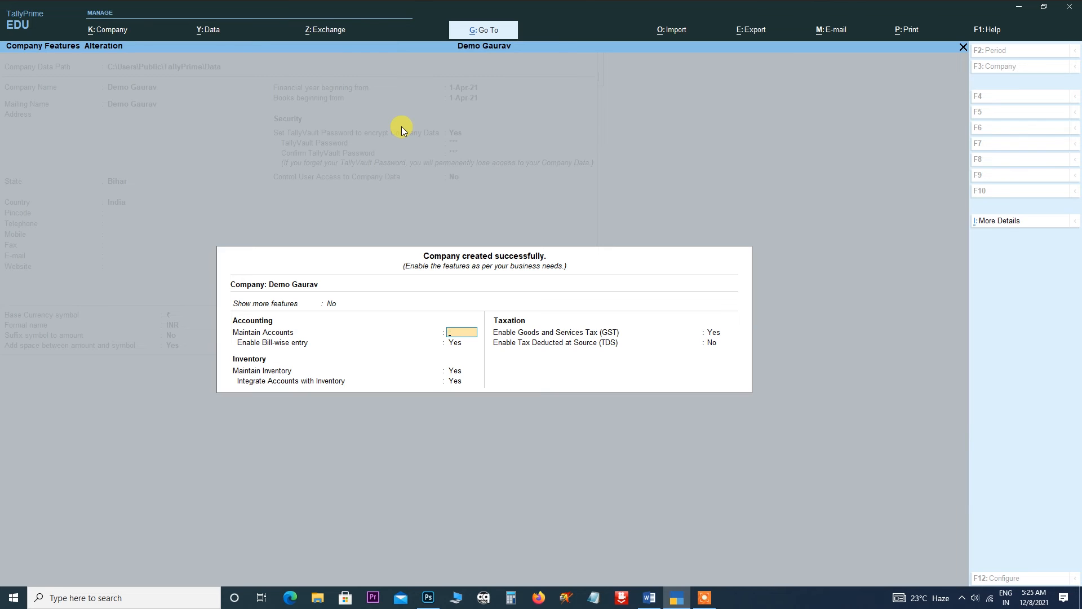
key(Escape)
key(y)
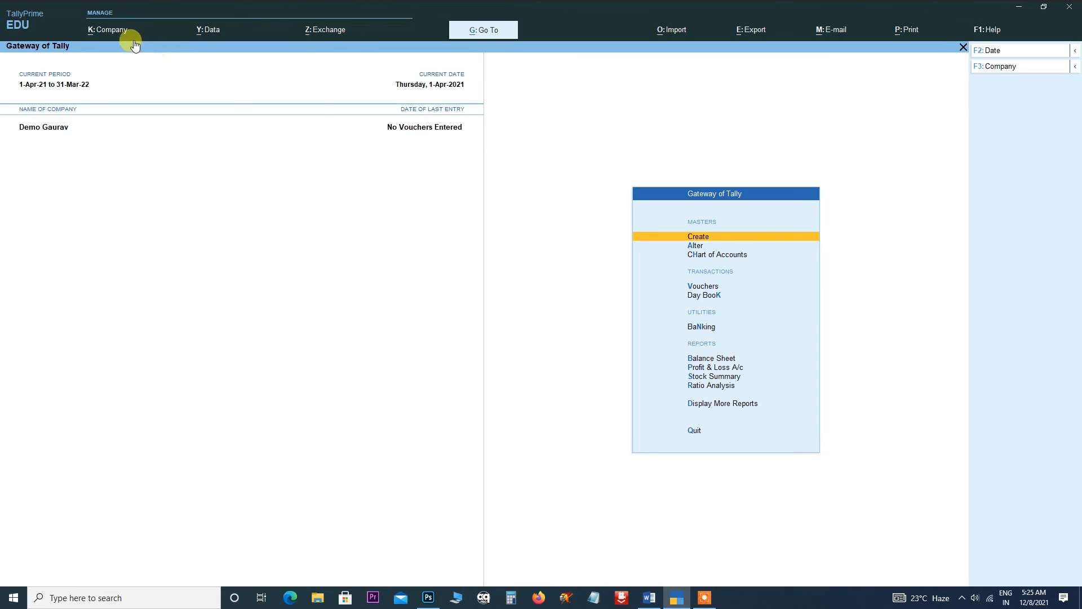
Open the existing company GAURAV GYAN alongside the new one.
click(116, 34)
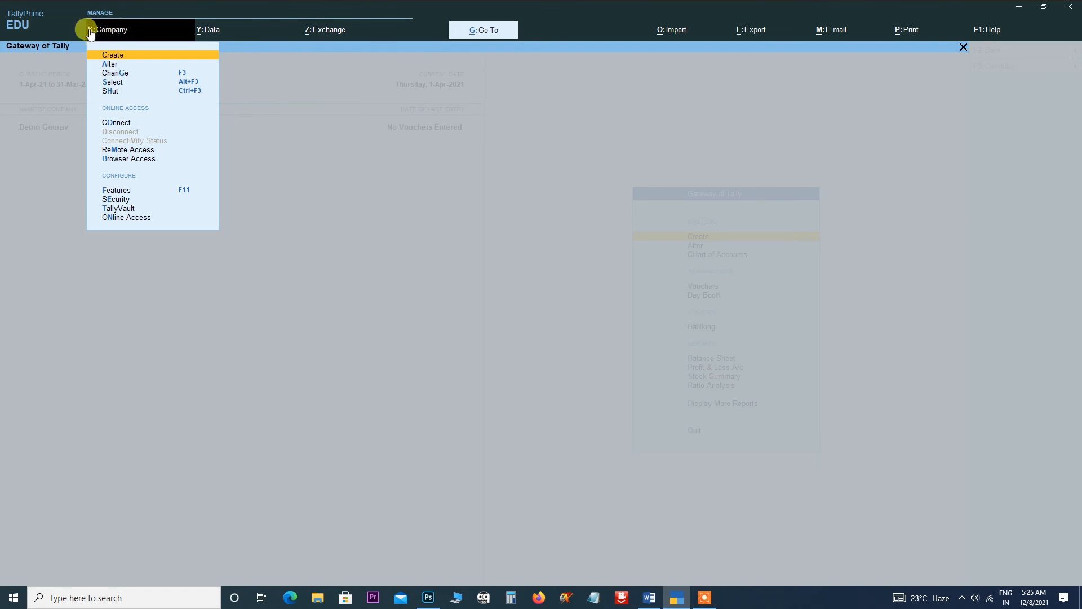
click(115, 83)
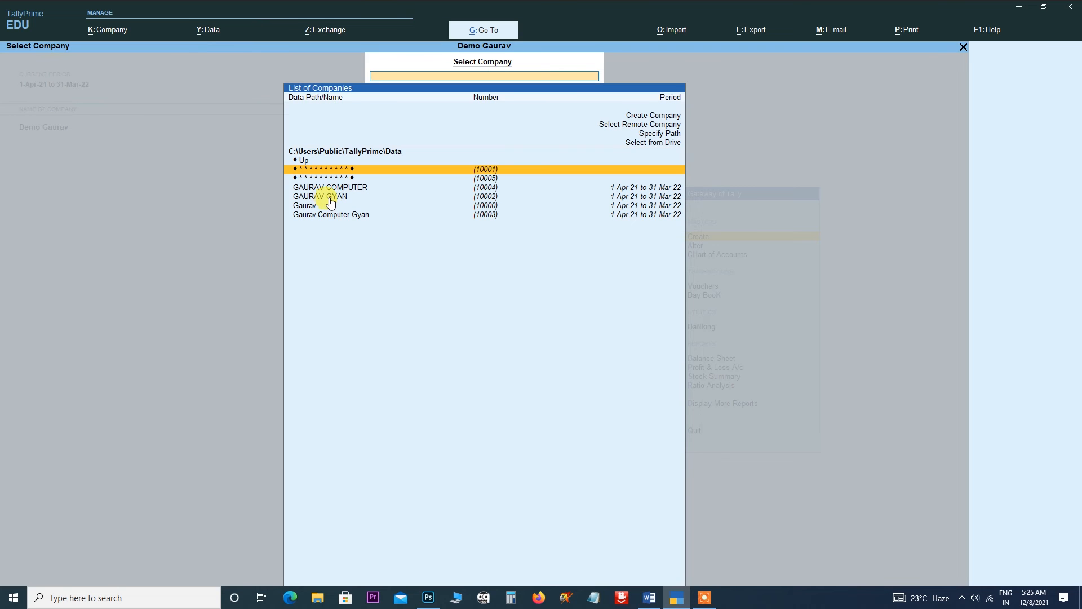
click(331, 198)
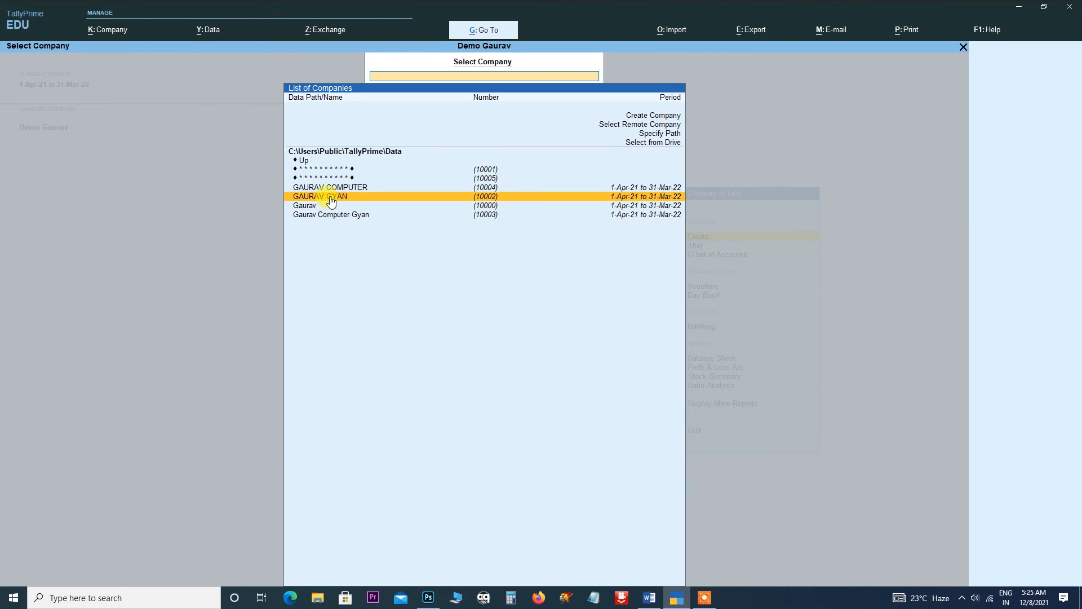
click(331, 198)
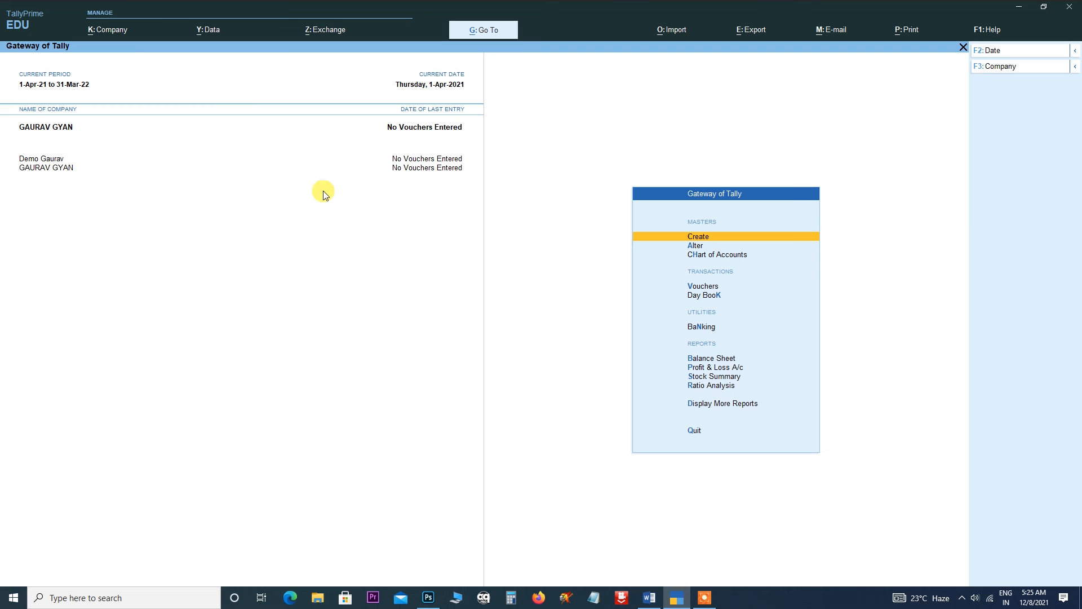
Open the TallyVault settings for the company GAURAV GYAN, then enter and confirm a new TallyVault password.
click(104, 29)
click(113, 62)
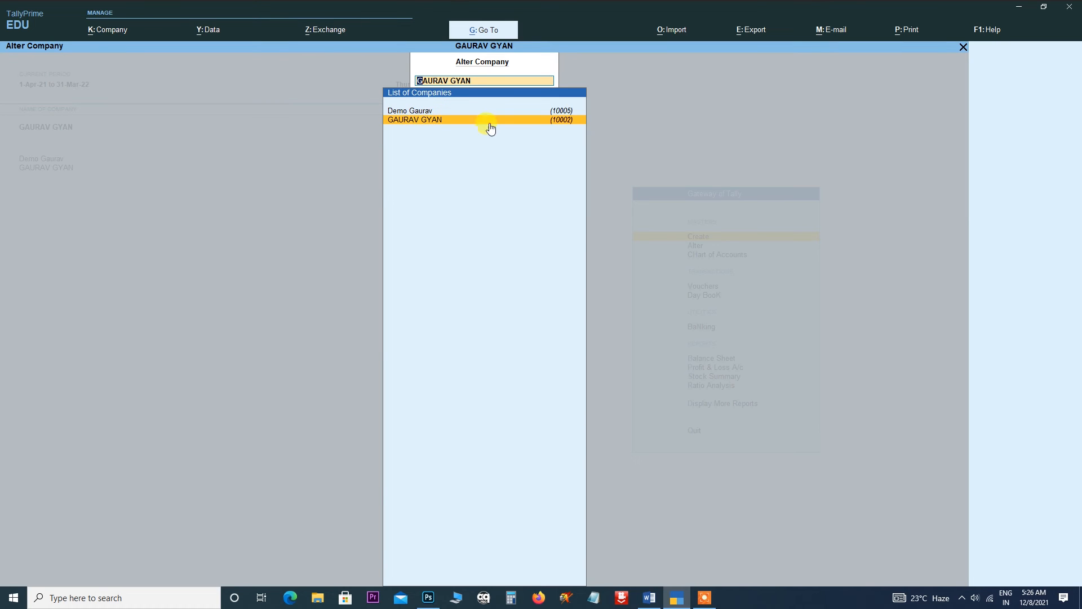
click(107, 30)
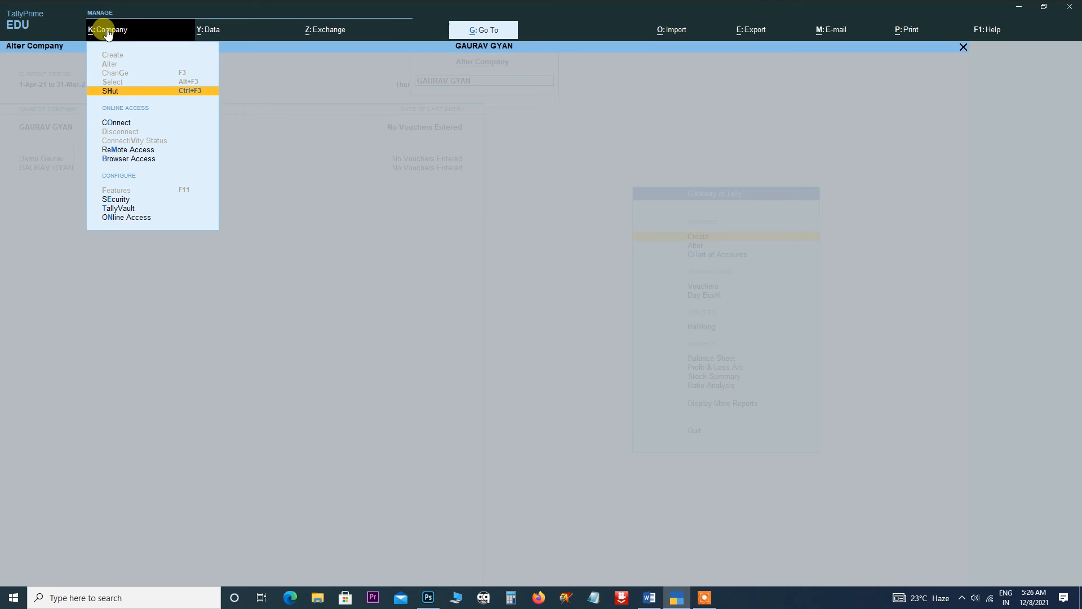
click(127, 212)
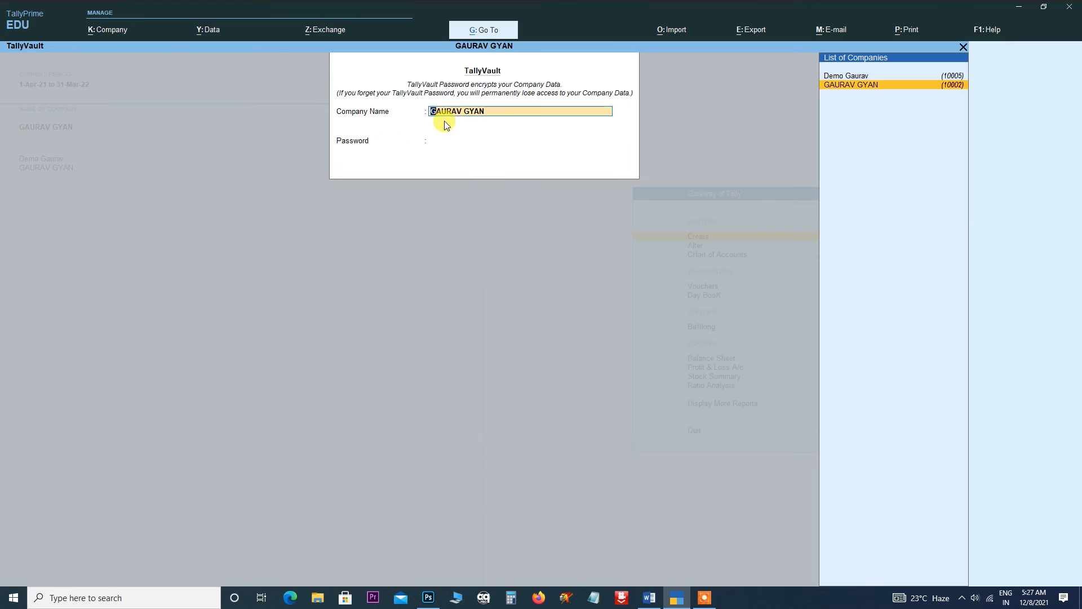
key(Return)
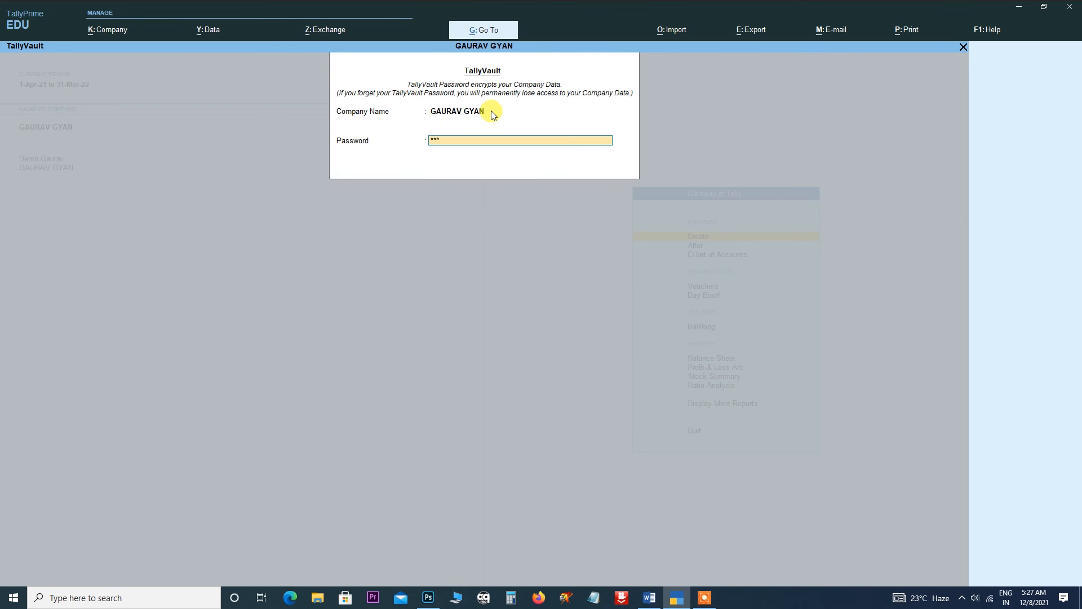
key(Return)
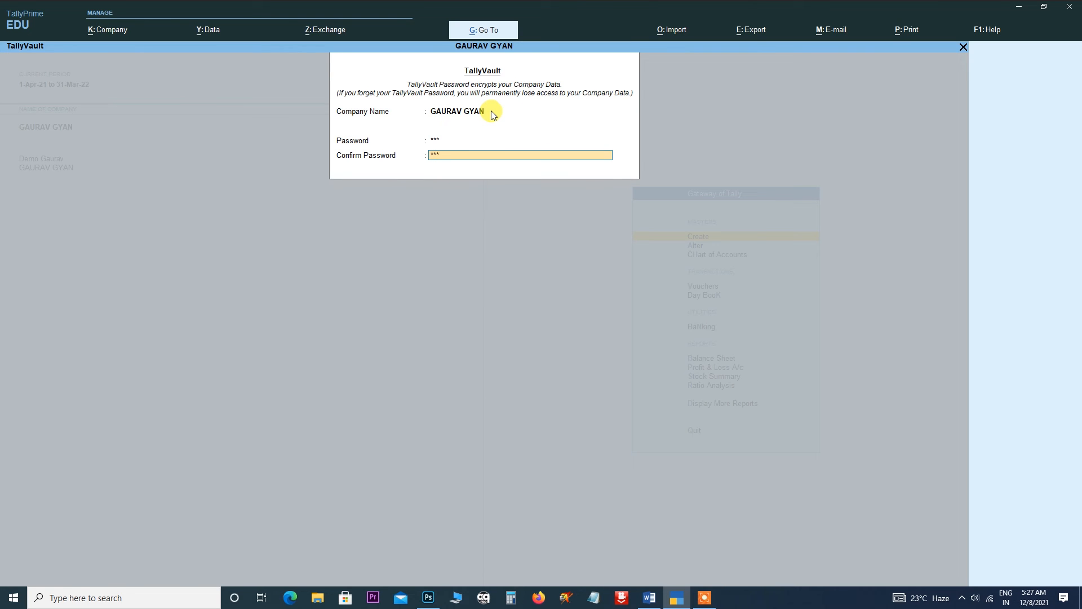
key(Return)
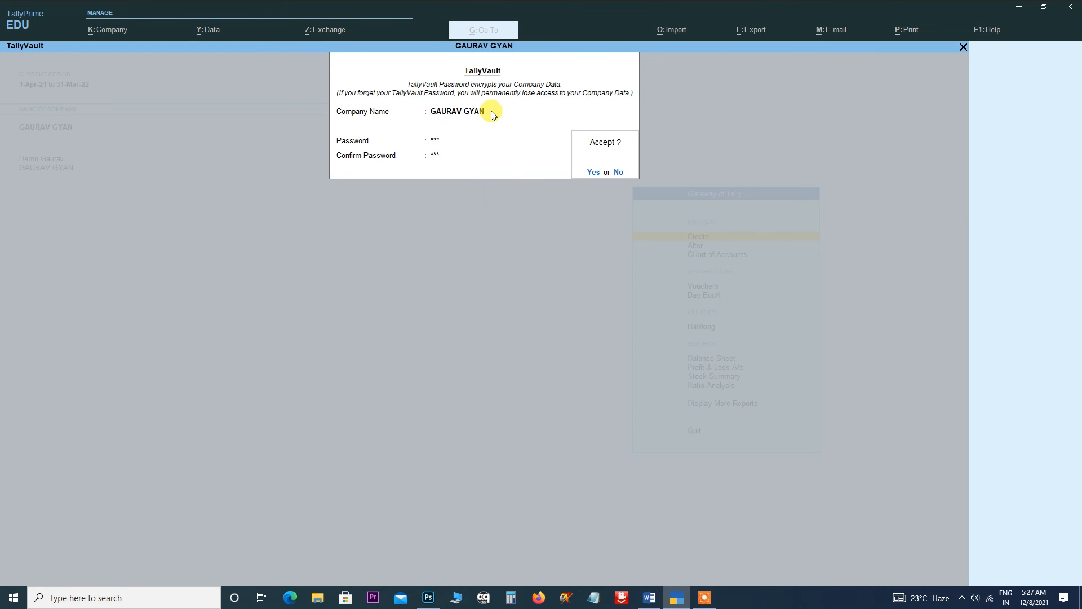
Accept setting the TallyVault password by creating a copy of GAURAV GYAN, and enter the TallyVault password to reload the encrypted demo company.
key(Return)
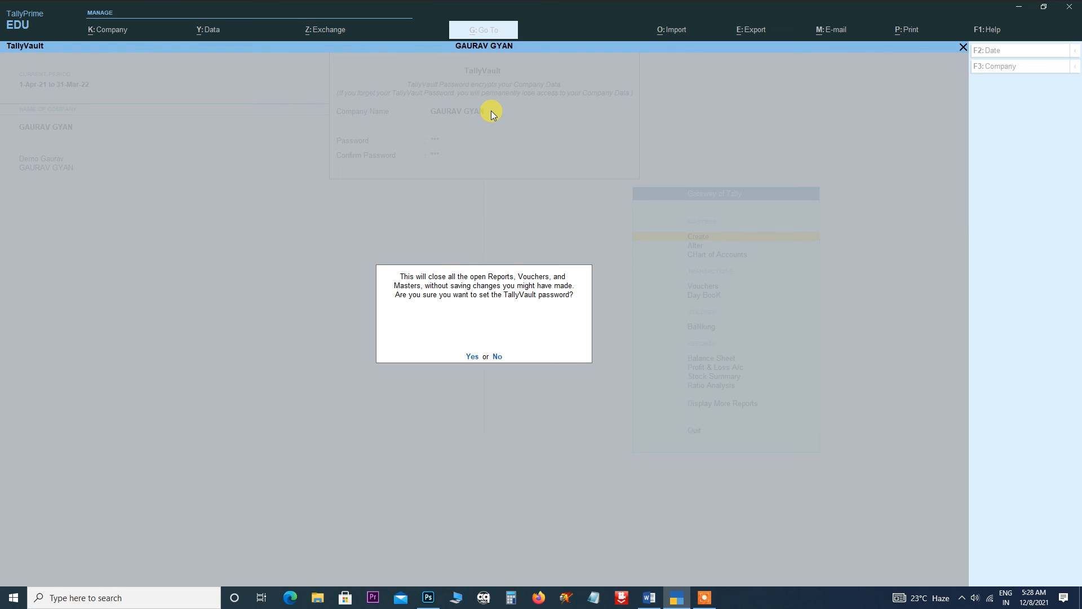
key(Return)
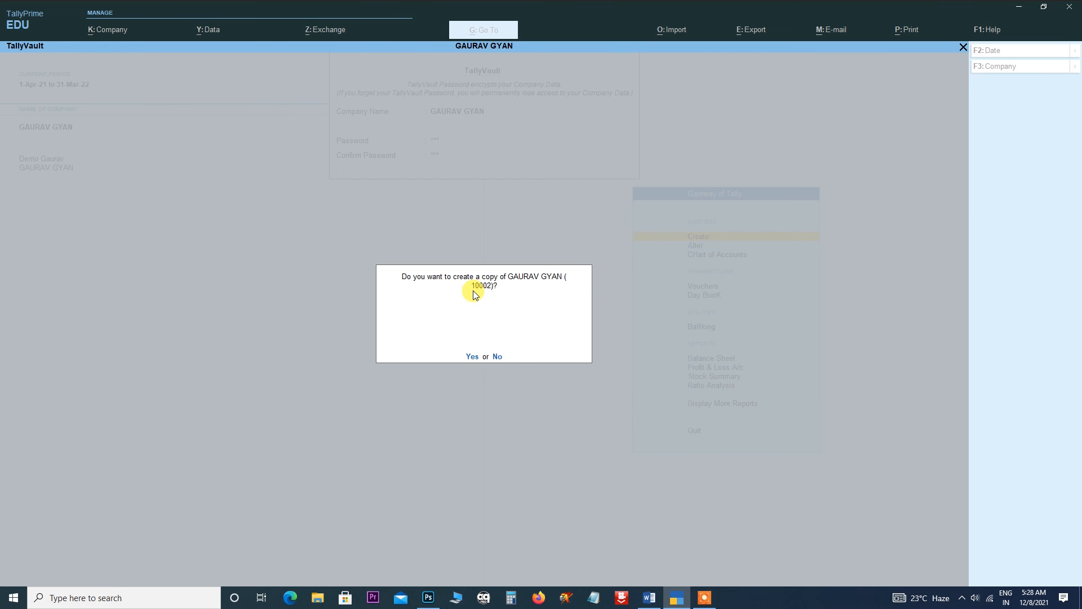
key(Return)
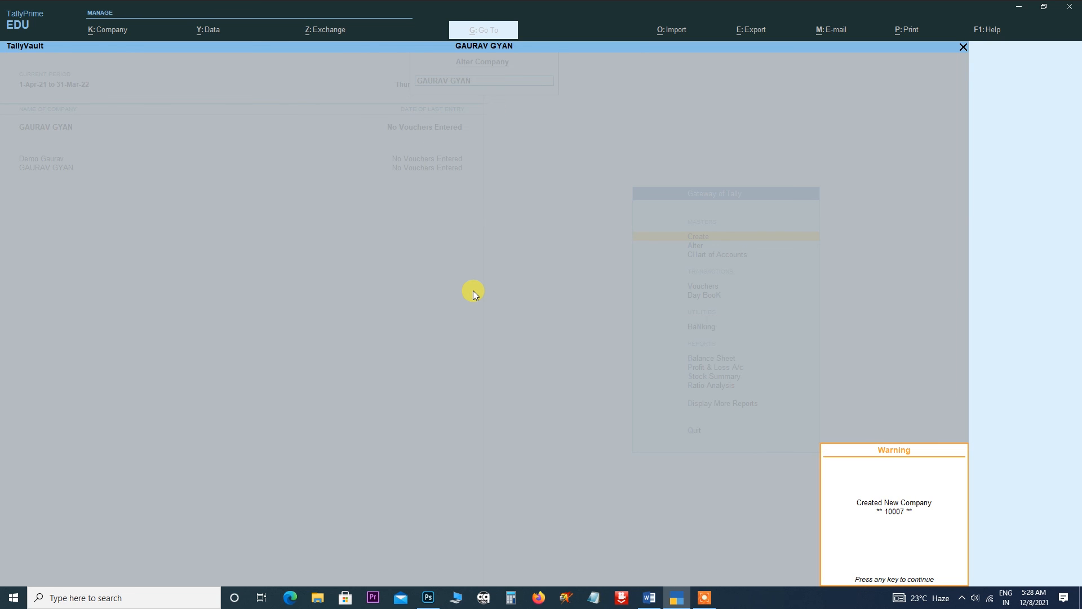
click(901, 520)
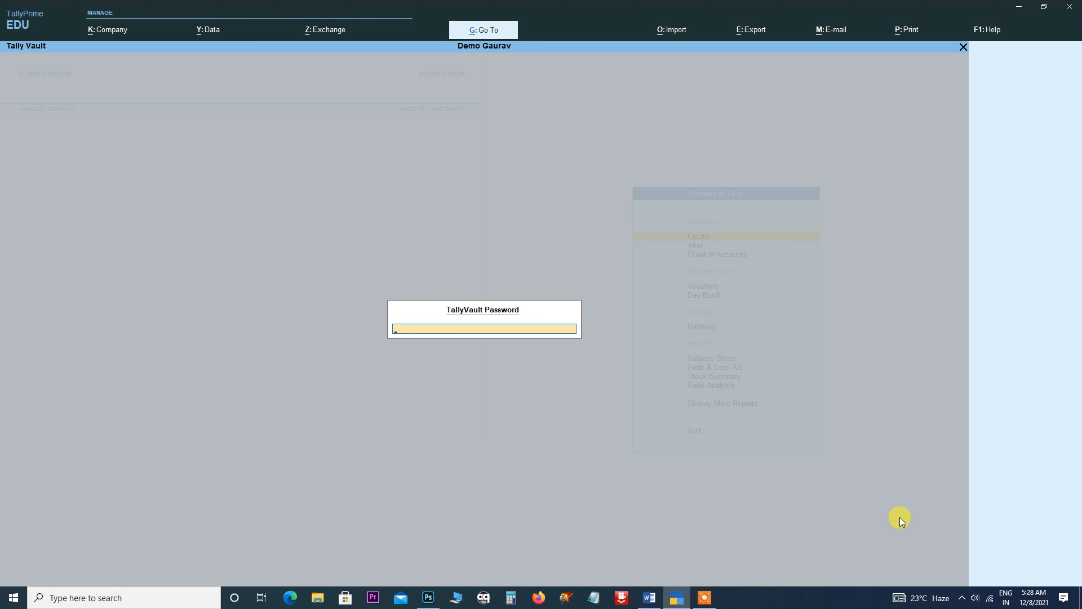
key(Return)
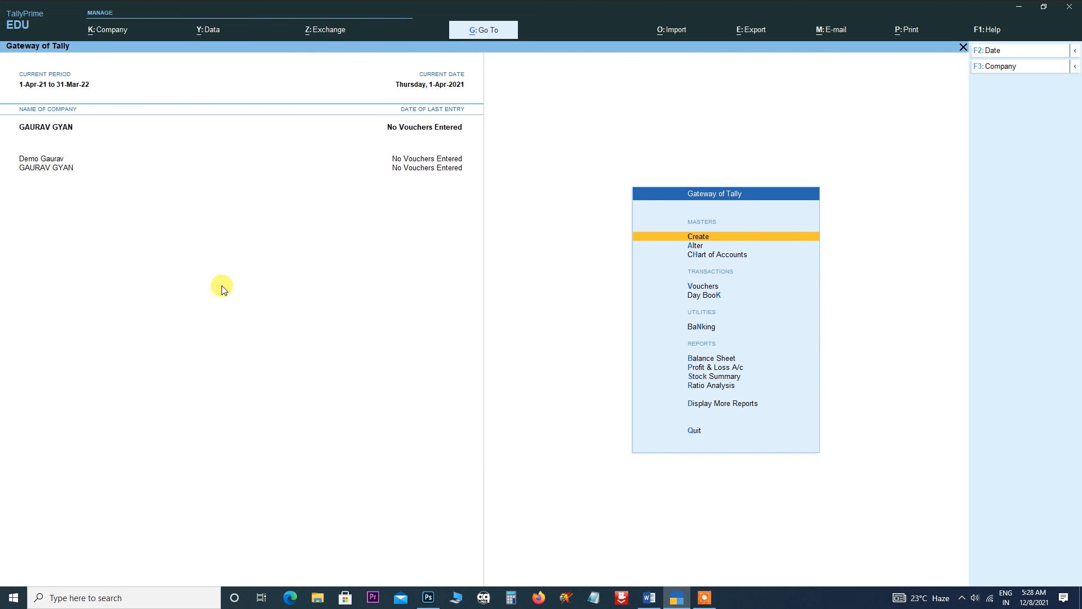
Open the list for selecting another company.
click(107, 30)
click(119, 83)
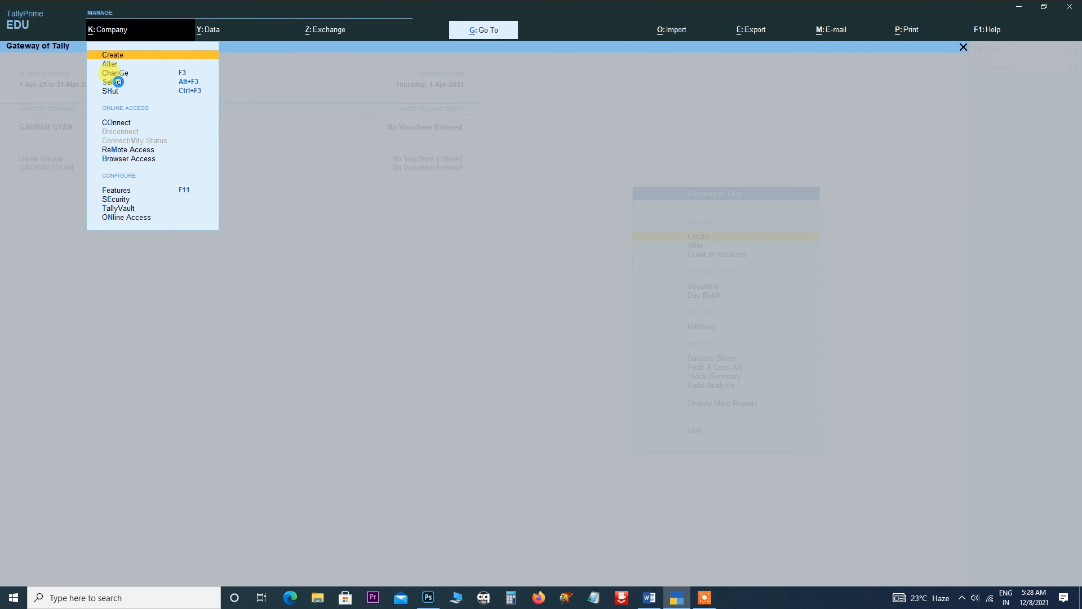